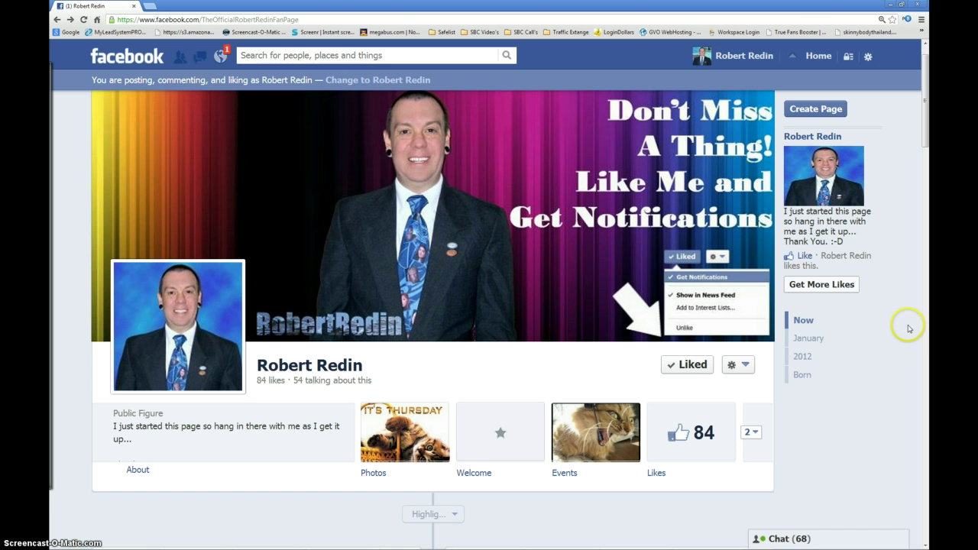
Highlight the fan page name in the web address, then switch to your personal profile timeline.
mouse_move(653, 206)
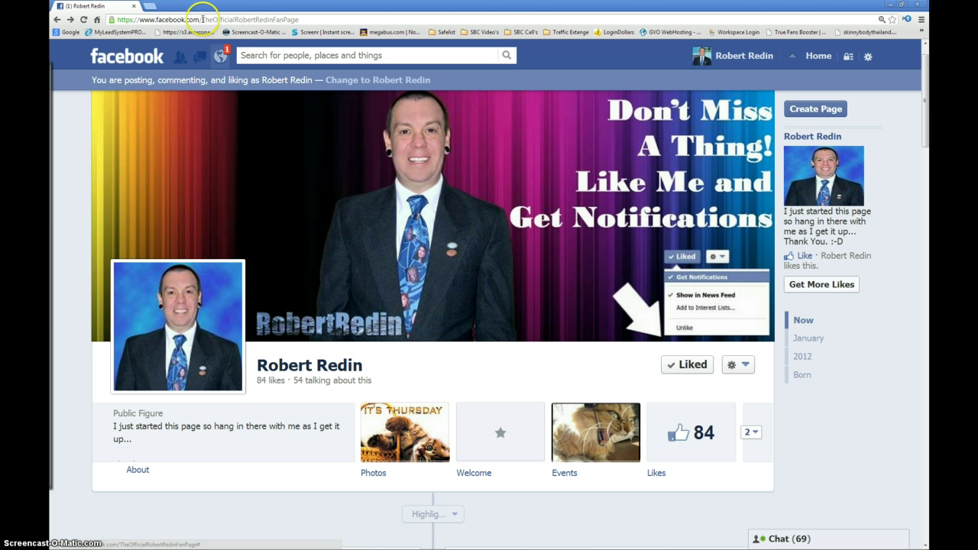
left_click_drag(201, 19, 276, 19)
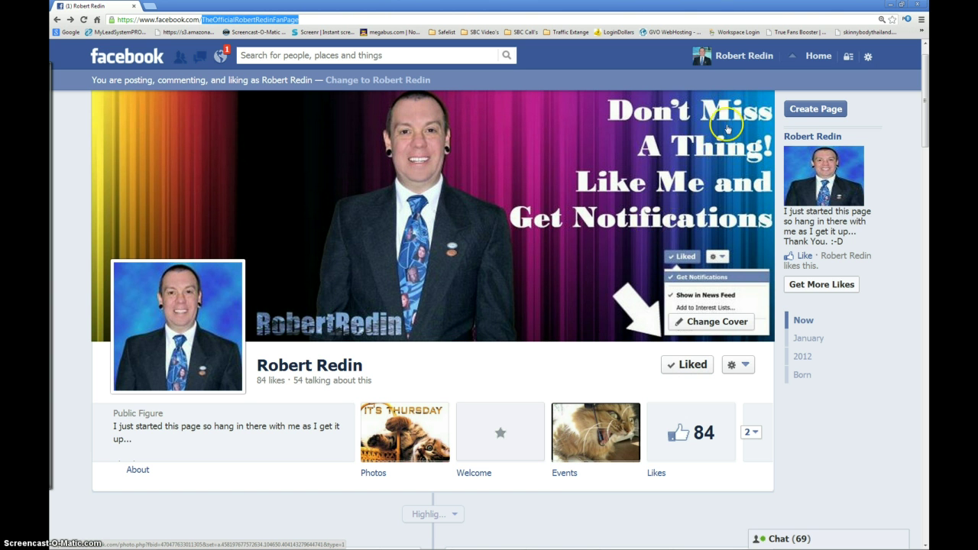
left_click(729, 57)
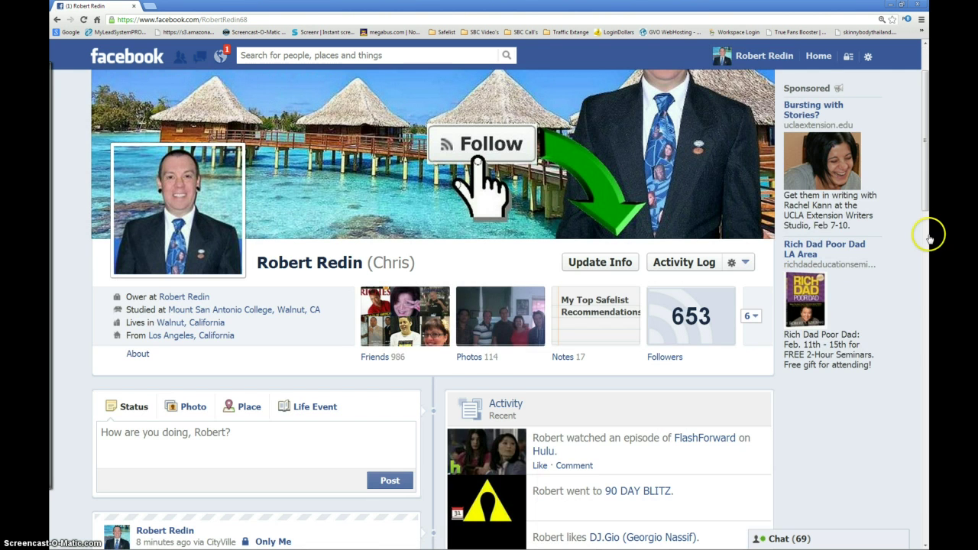
left_click_drag(925, 181, 925, 134)
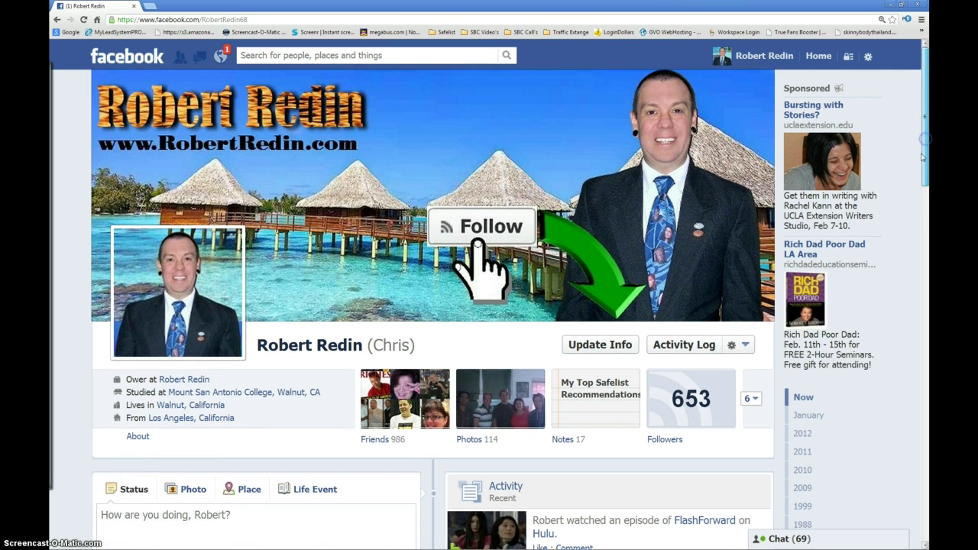
left_click(749, 348)
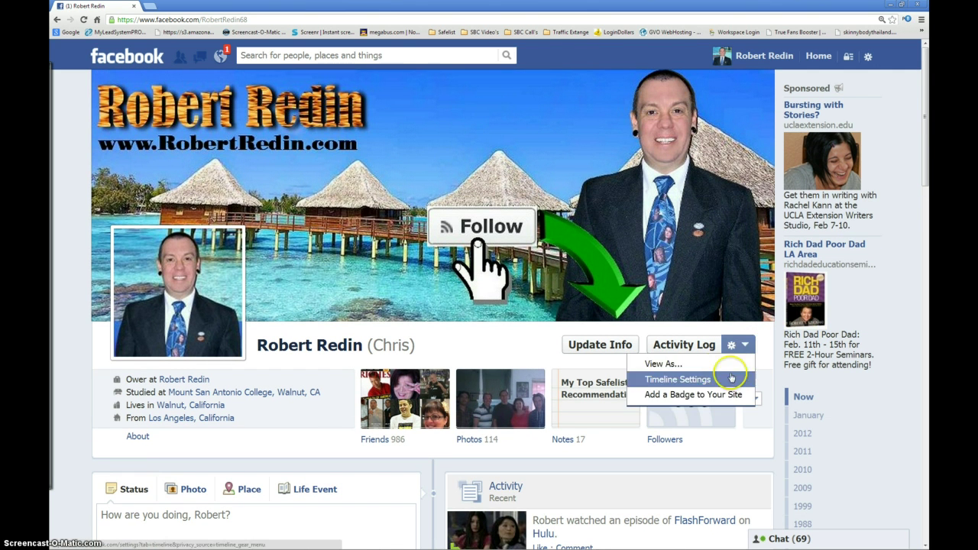
left_click(675, 364)
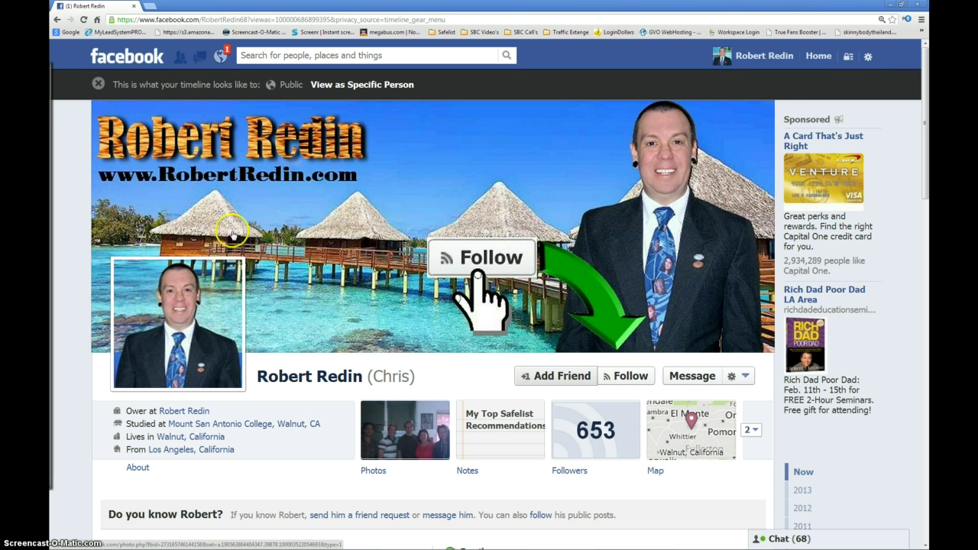
left_click(96, 84)
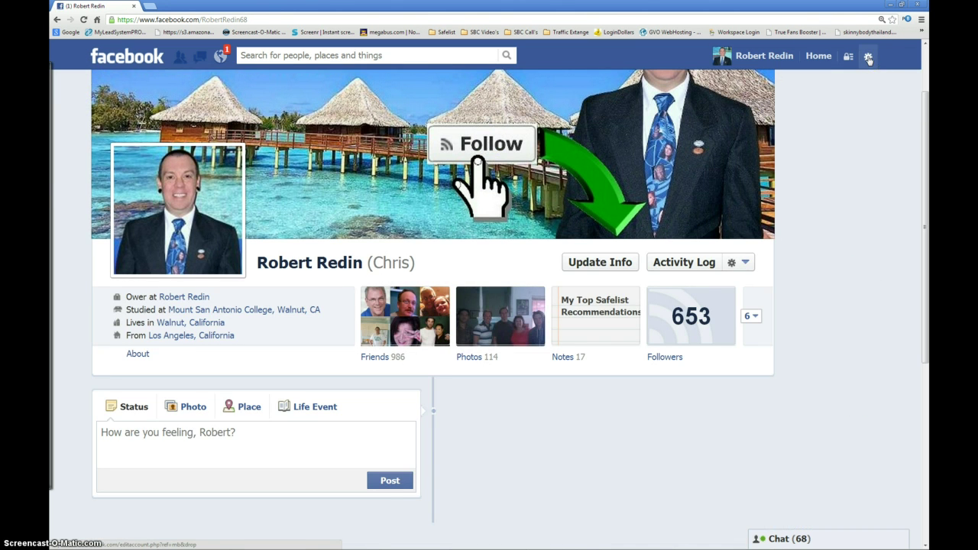
Go to Account Settings from the gear menu and open the Followers section.
left_click(868, 59)
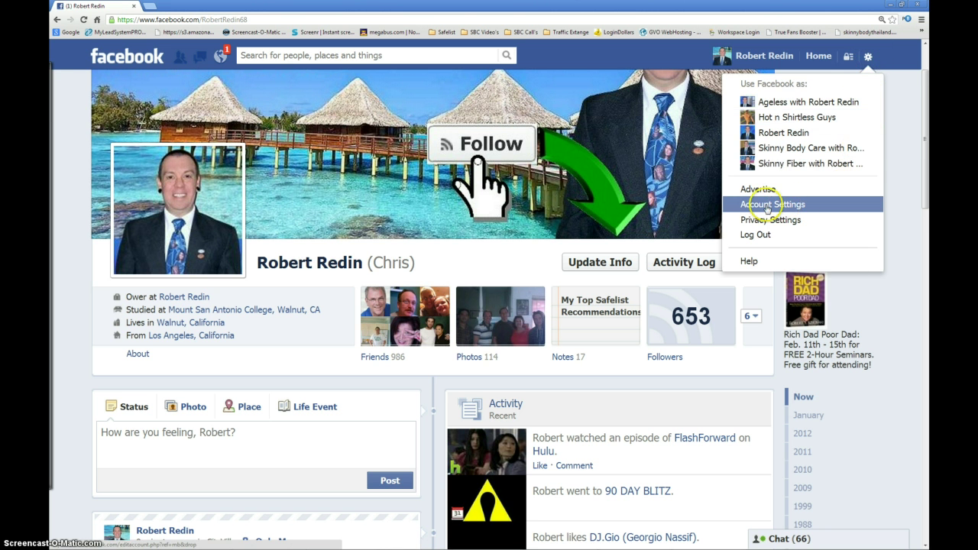
left_click(742, 203)
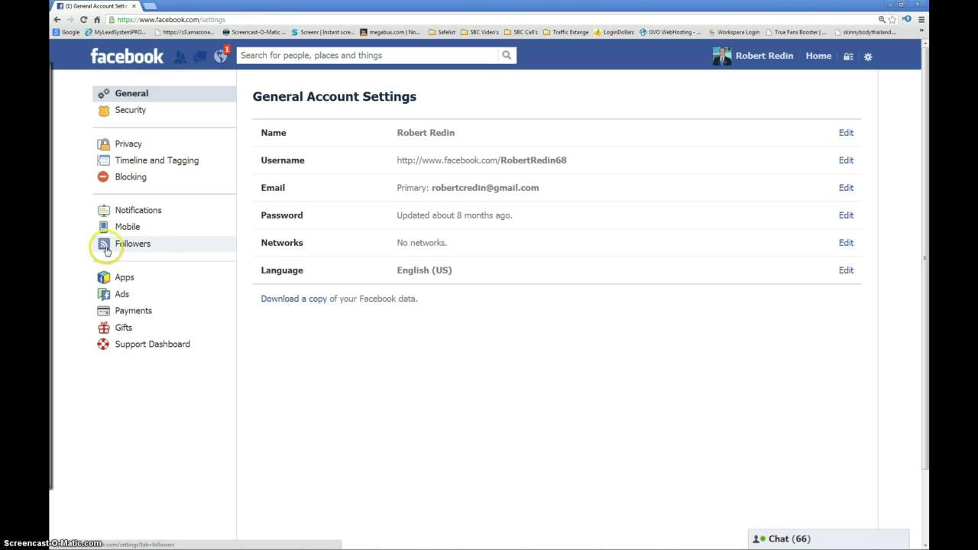
left_click(118, 248)
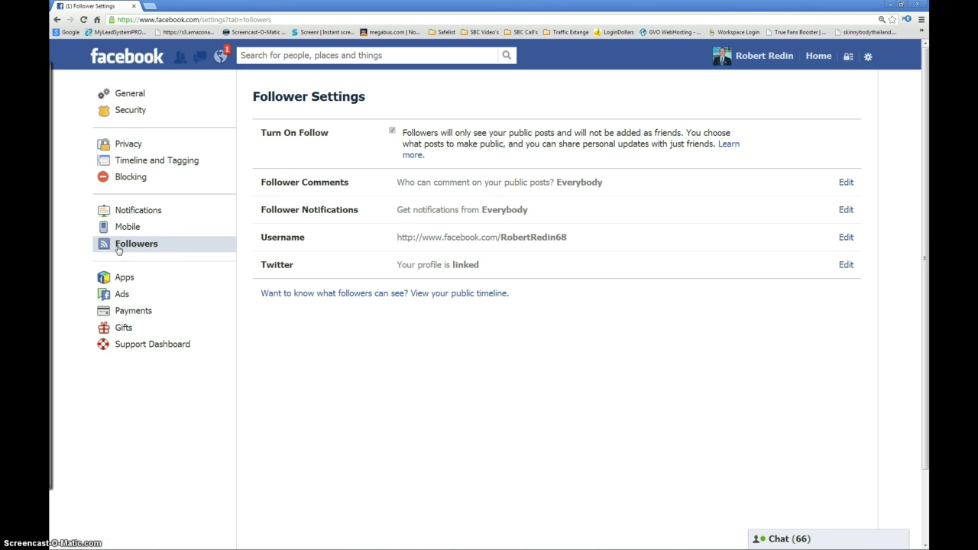
left_click(392, 131)
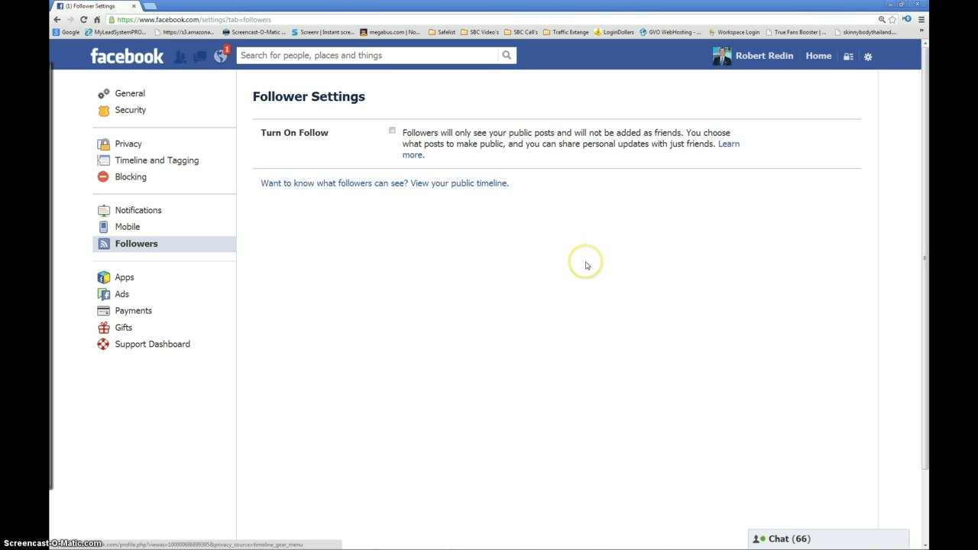
left_click(391, 131)
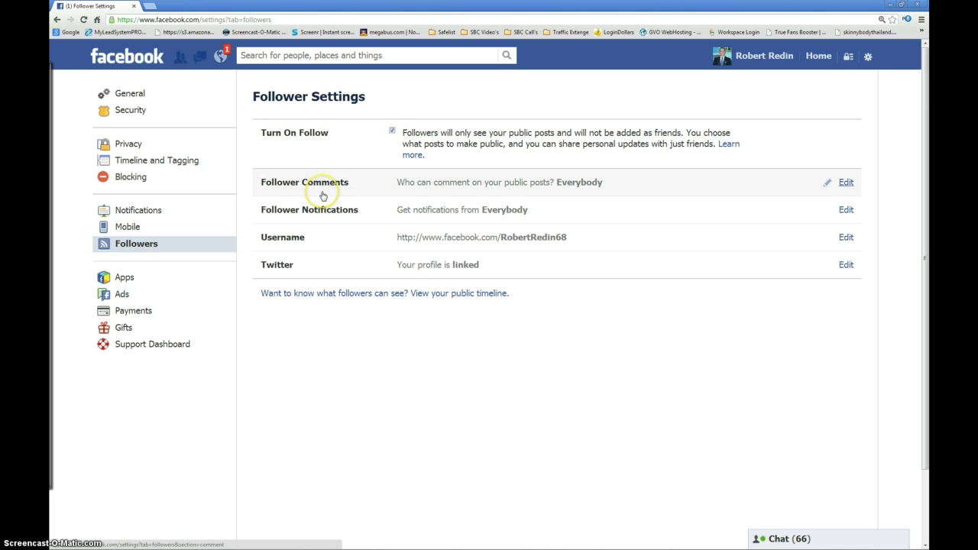
left_click(846, 185)
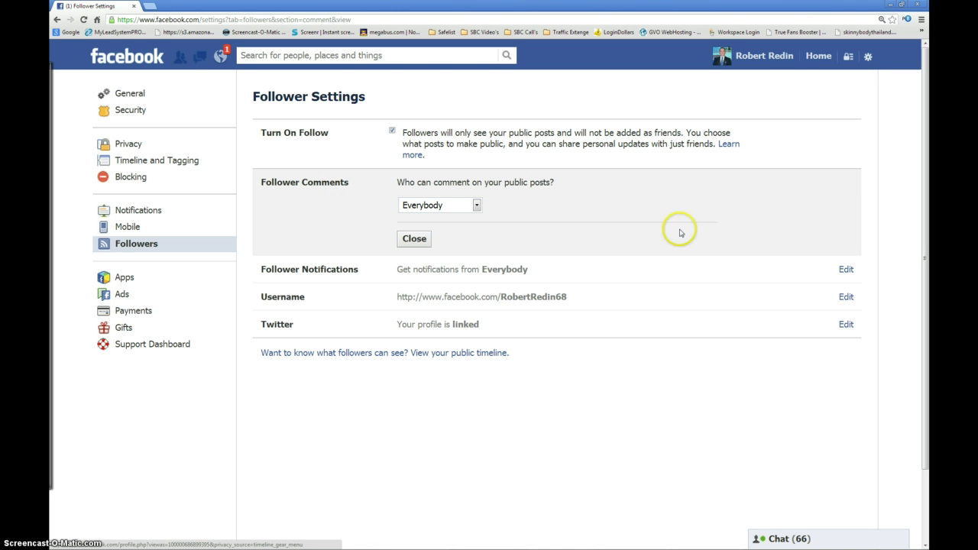
left_click(477, 205)
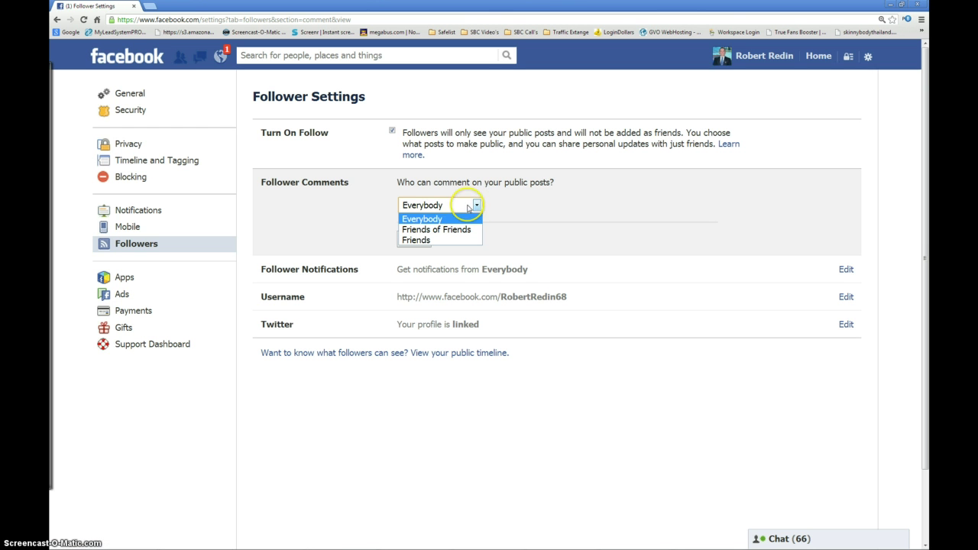
left_click(550, 215)
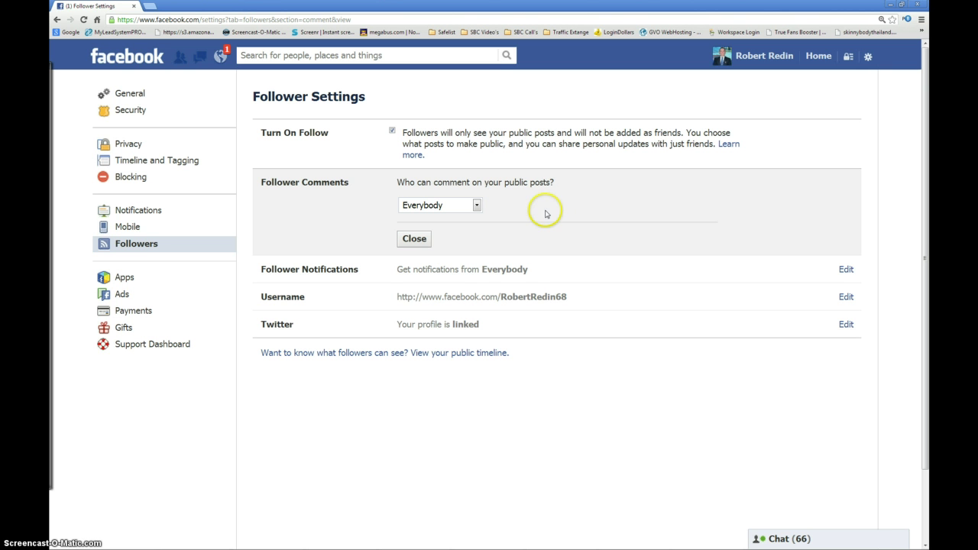
left_click(476, 208)
left_click(475, 208)
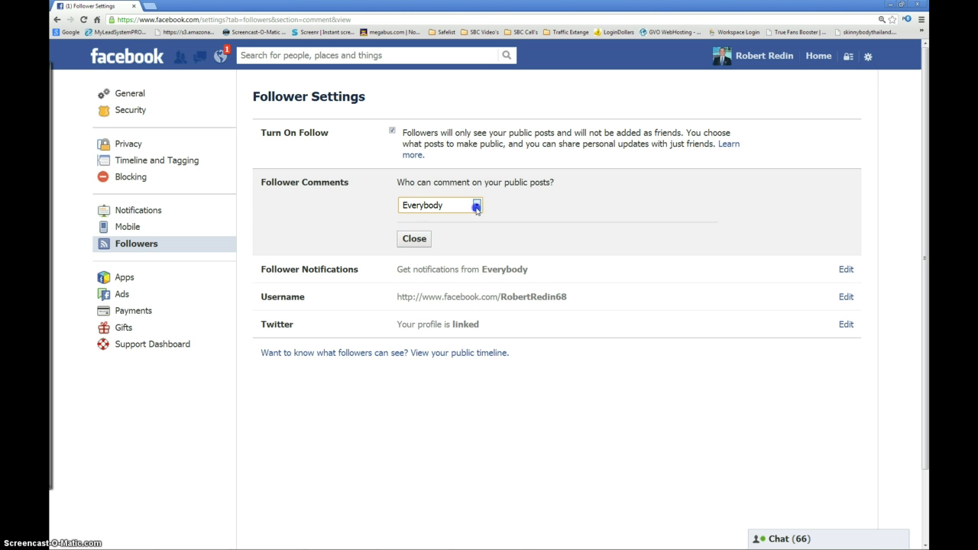
left_click(409, 238)
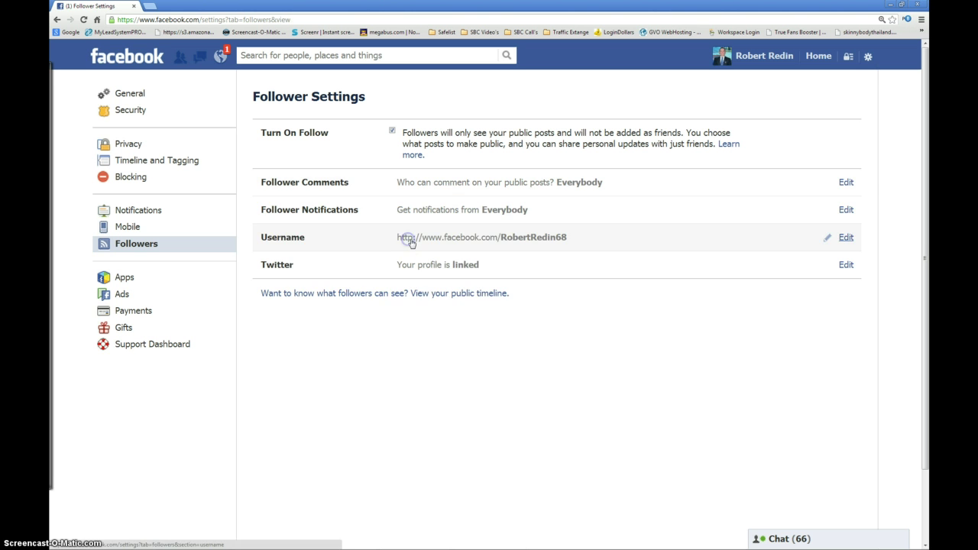
Keep Follower Notifications set to Everybody and close the section to save it.
left_click(844, 210)
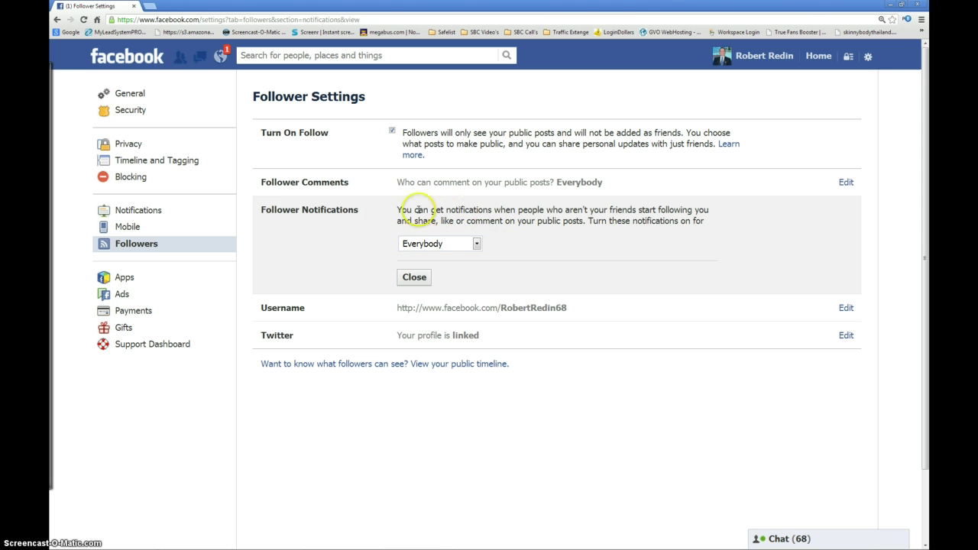
left_click(218, 51)
left_click(410, 281)
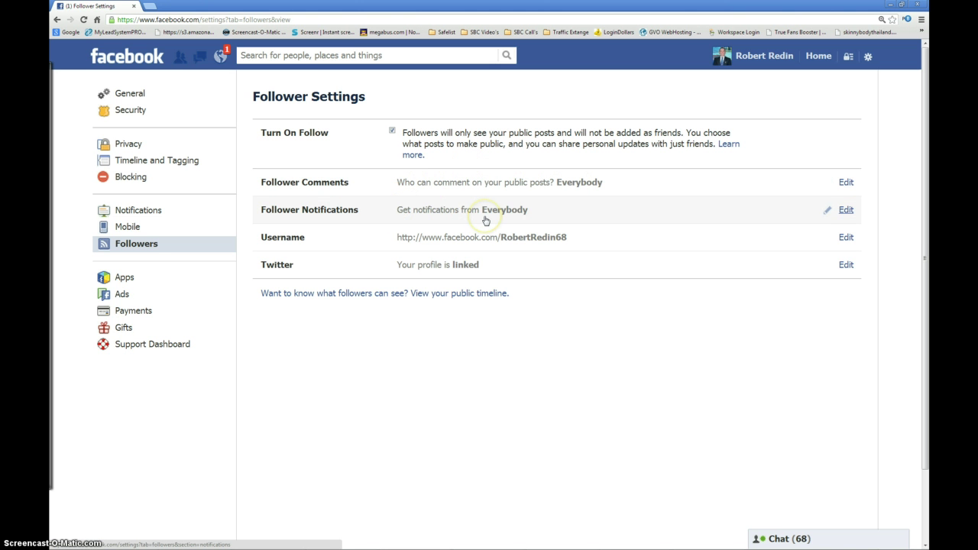
Preview your profile timeline with View As as the public sees it, then exit the preview.
left_click(760, 60)
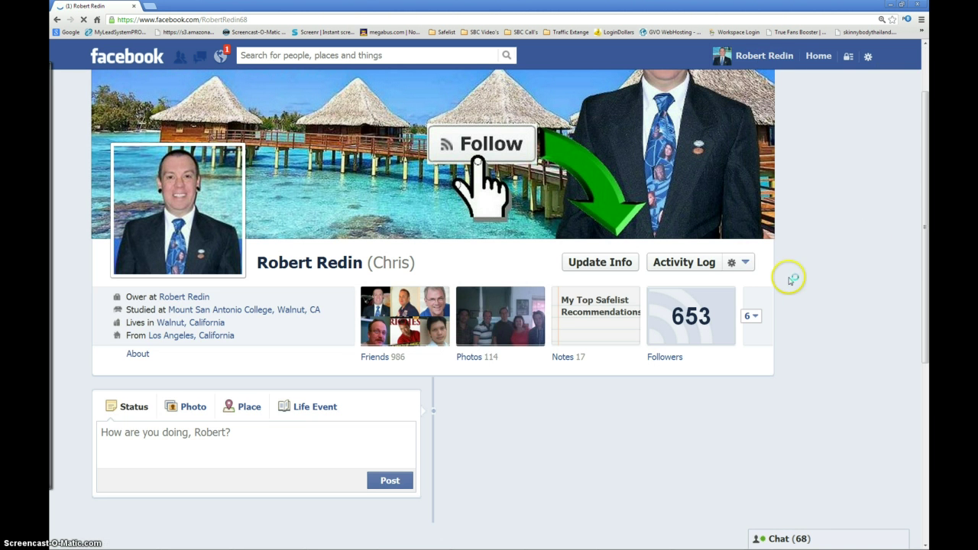
left_click(746, 264)
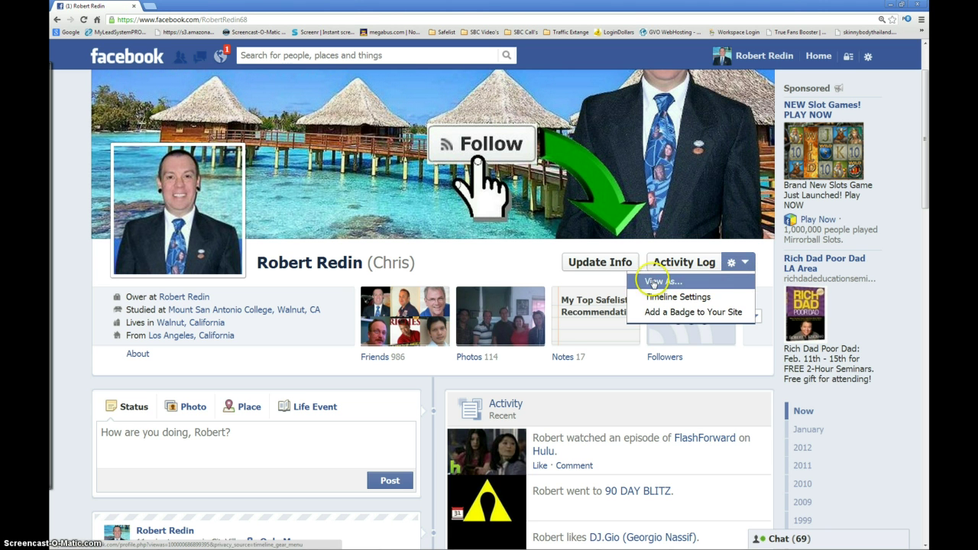
left_click(741, 282)
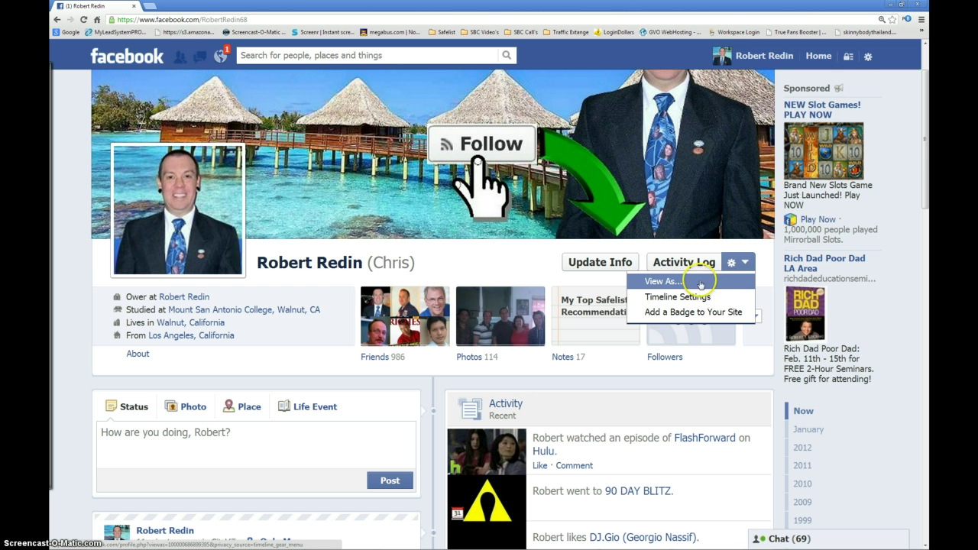
left_click(661, 281)
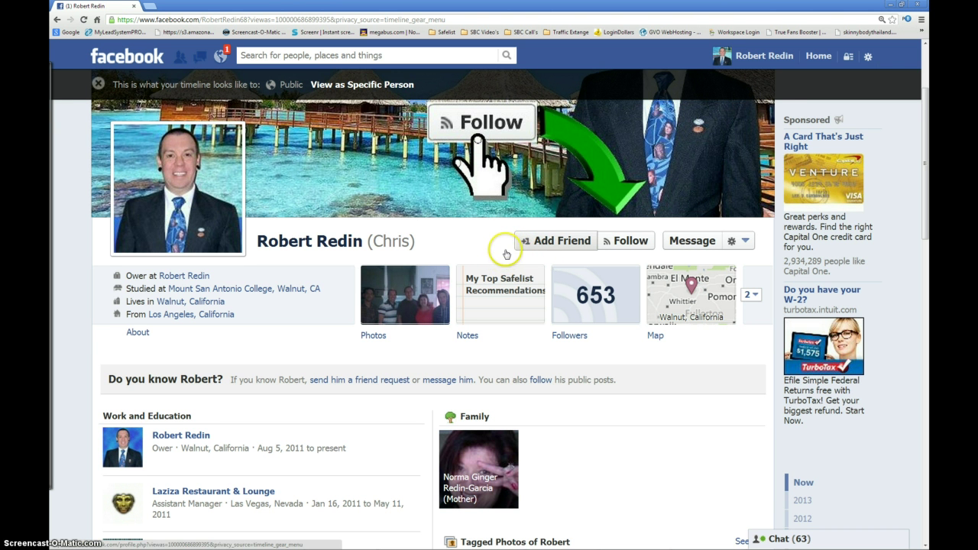
scroll(506, 255, "up", 2)
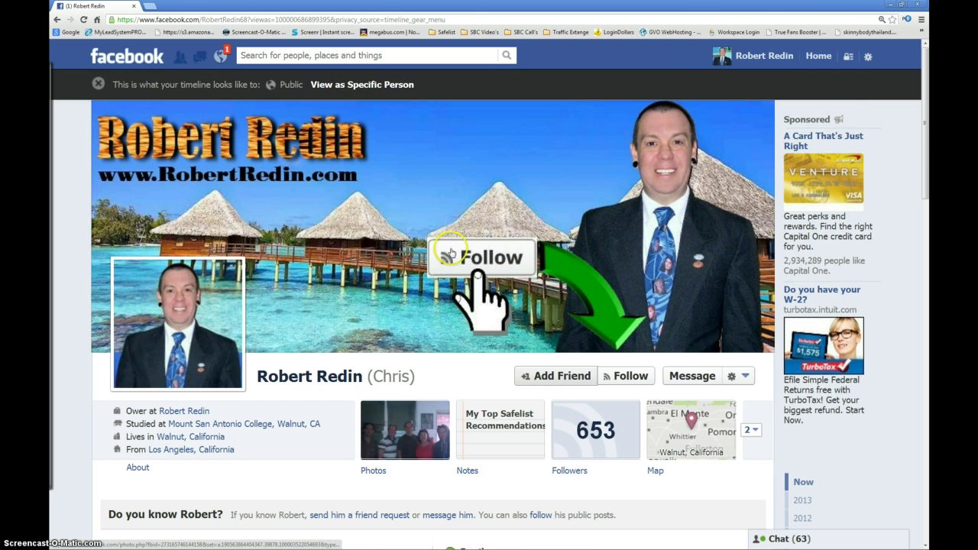
left_click(98, 84)
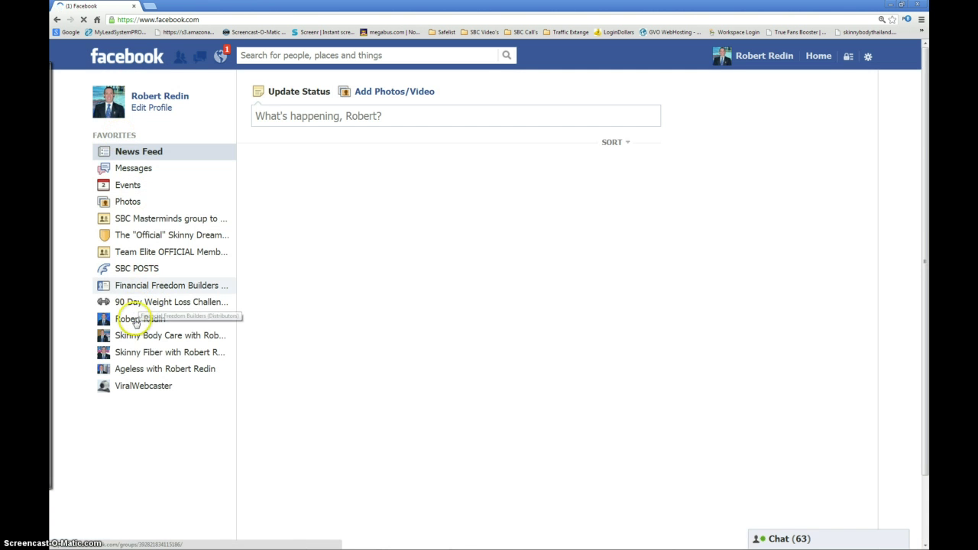
Open the official fan page from favorites and highlight its web address.
left_click(136, 319)
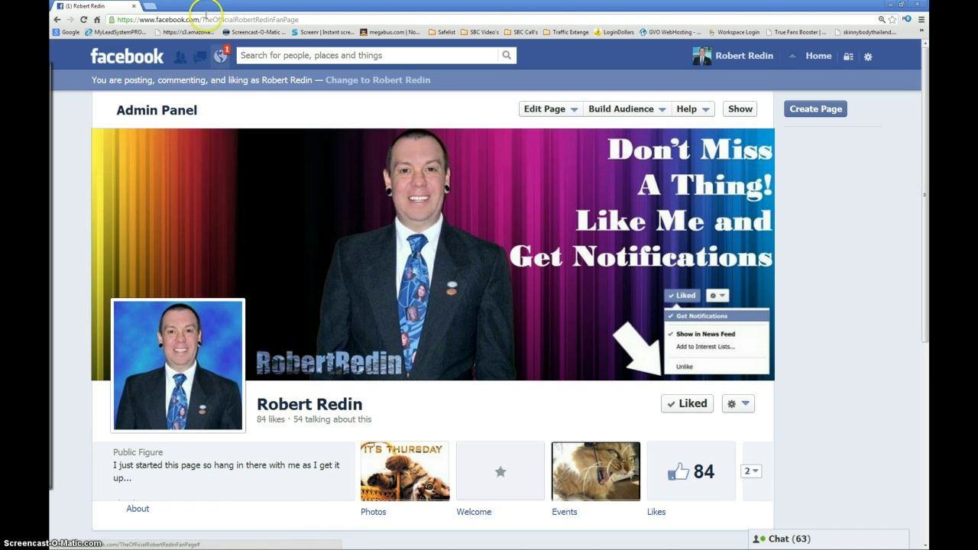
left_click_drag(201, 19, 324, 20)
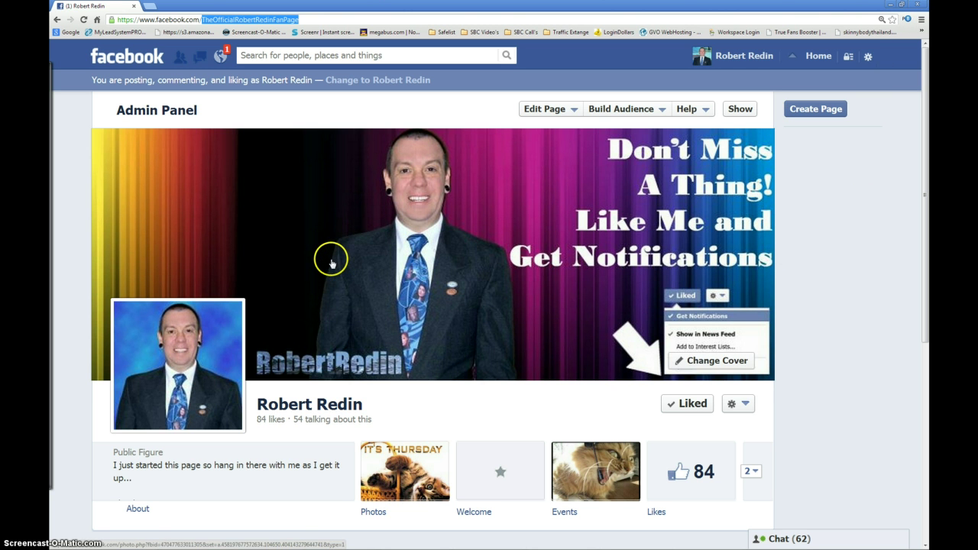
Return to Account Settings via the gear menu and open Followers.
left_click(868, 59)
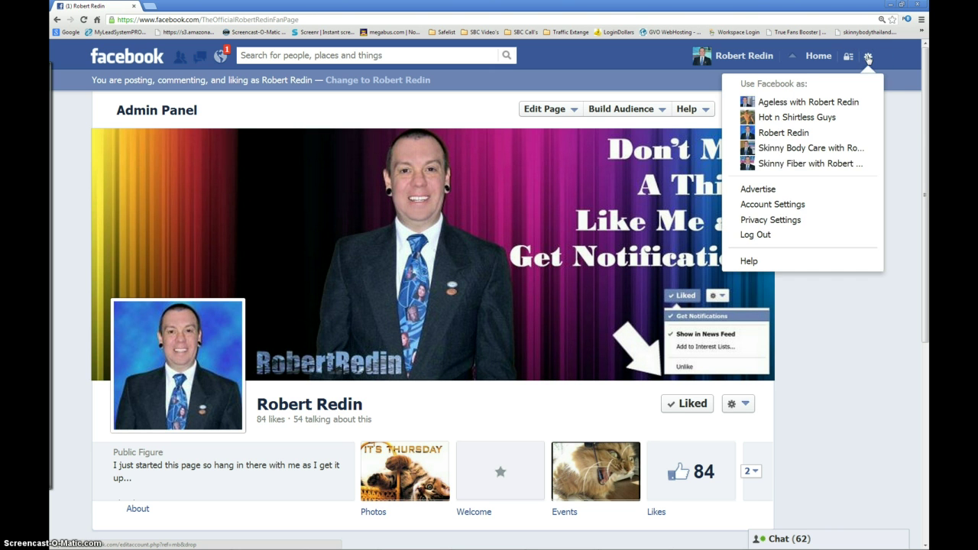
left_click(749, 205)
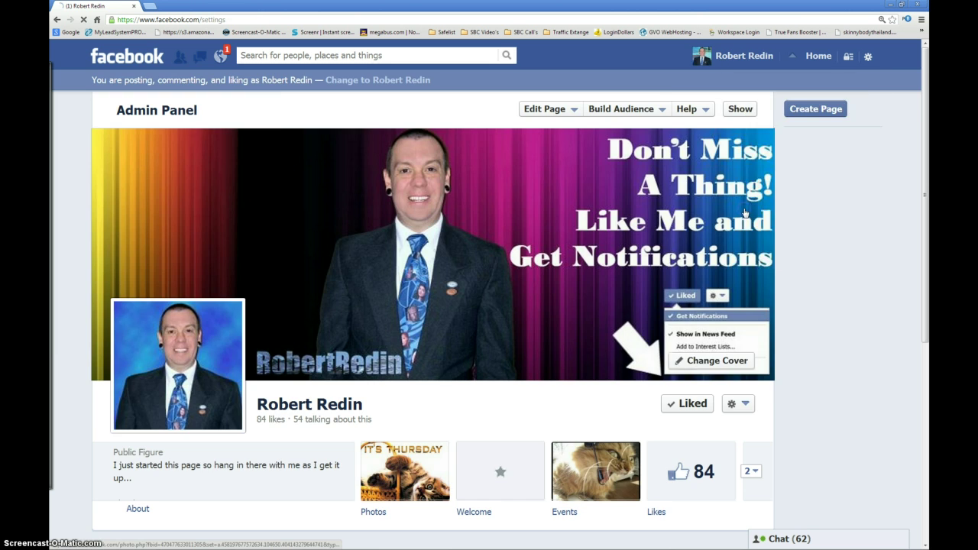
left_click(110, 245)
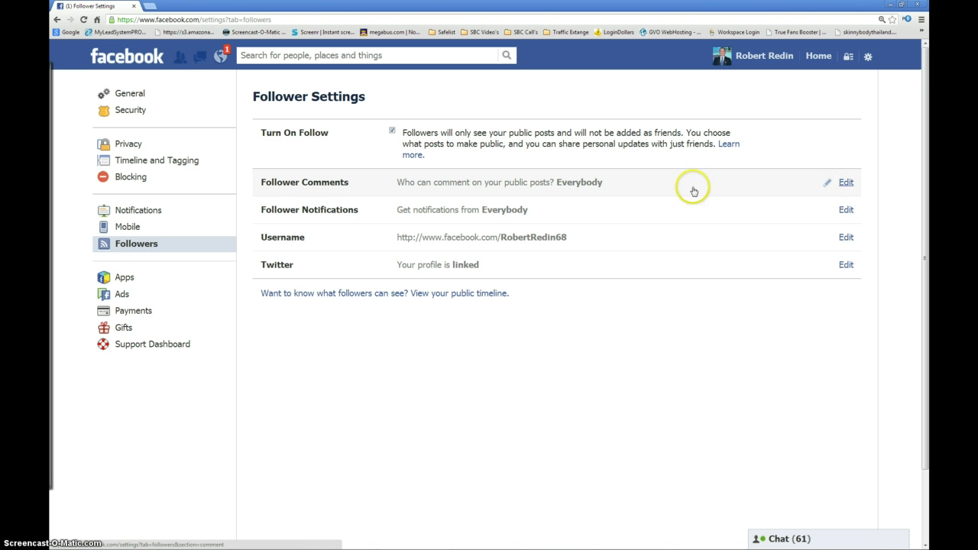
Review Follower Comments and keep Follower Notifications set to Everybody.
left_click(846, 182)
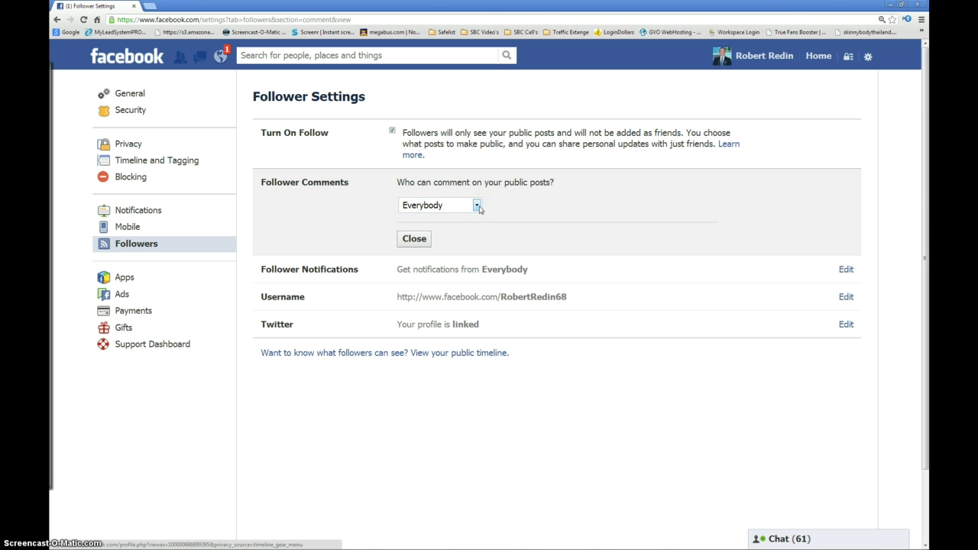
left_click(849, 268)
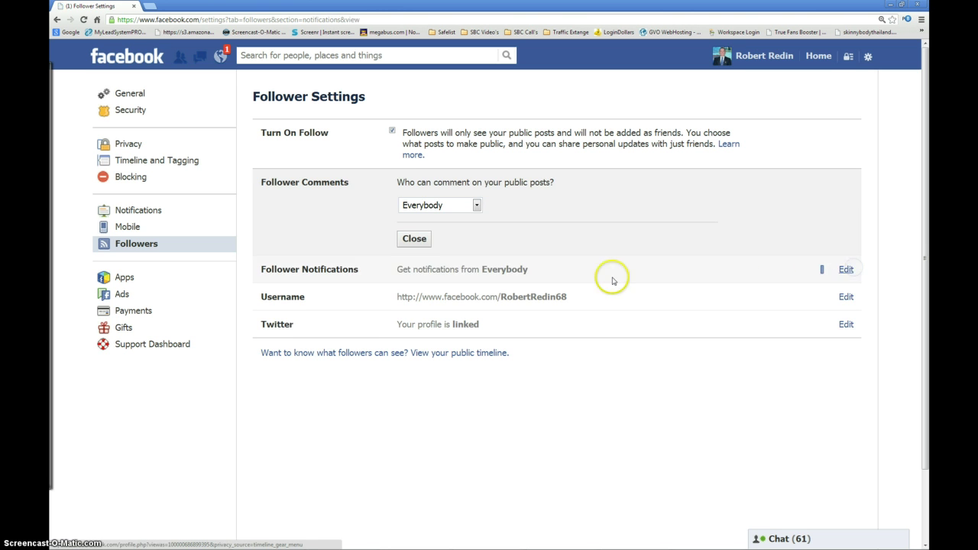
left_click(475, 243)
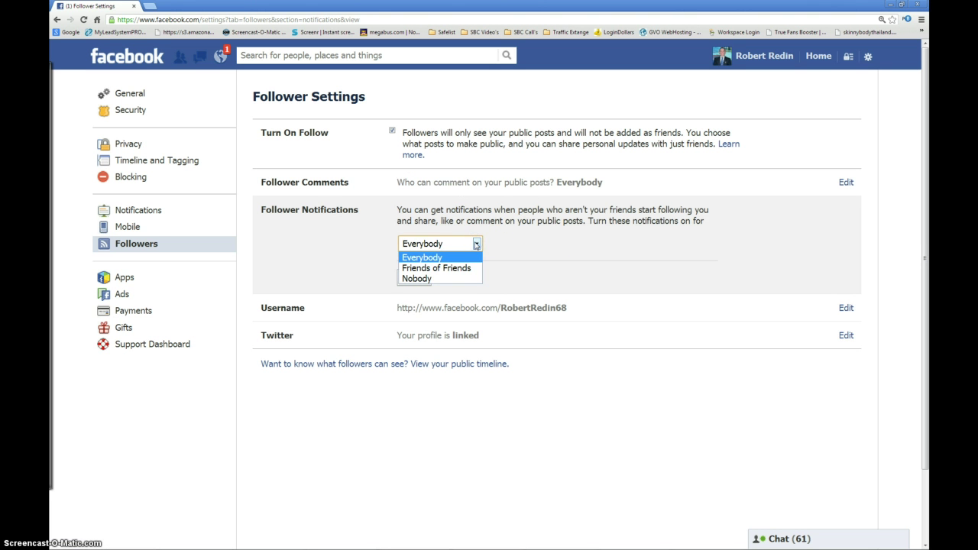
left_click(476, 243)
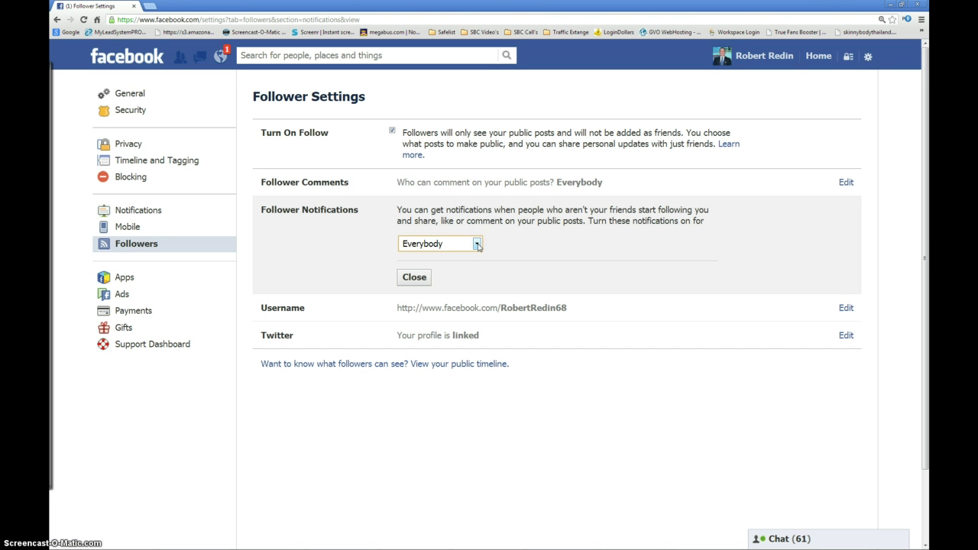